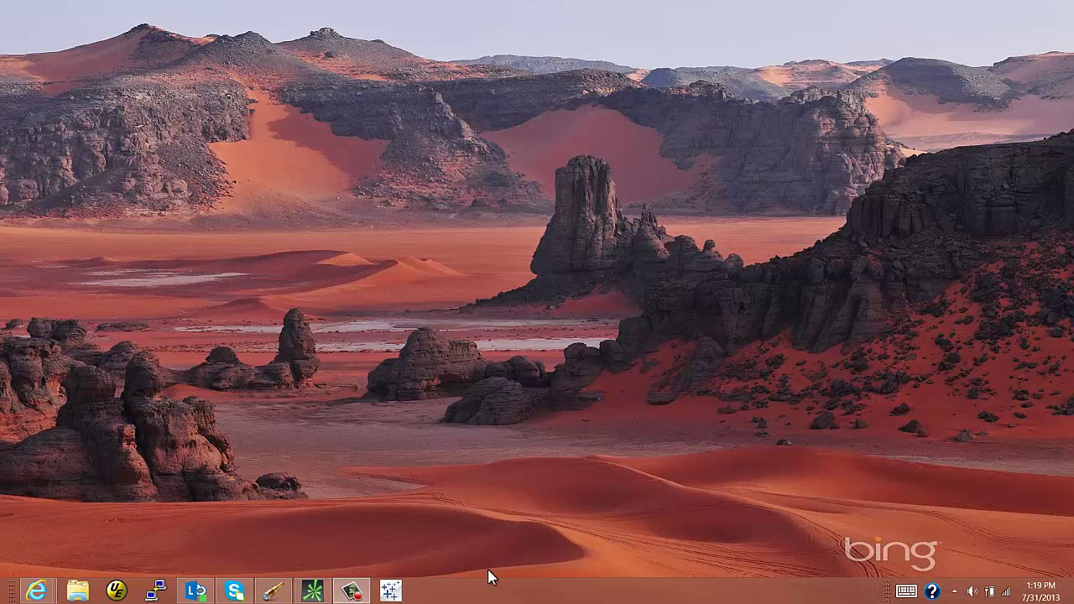
Launch Tableau Desktop and create a new blank workbook, Book2
{"action": "left_click", "coordinate": [390, 591]}
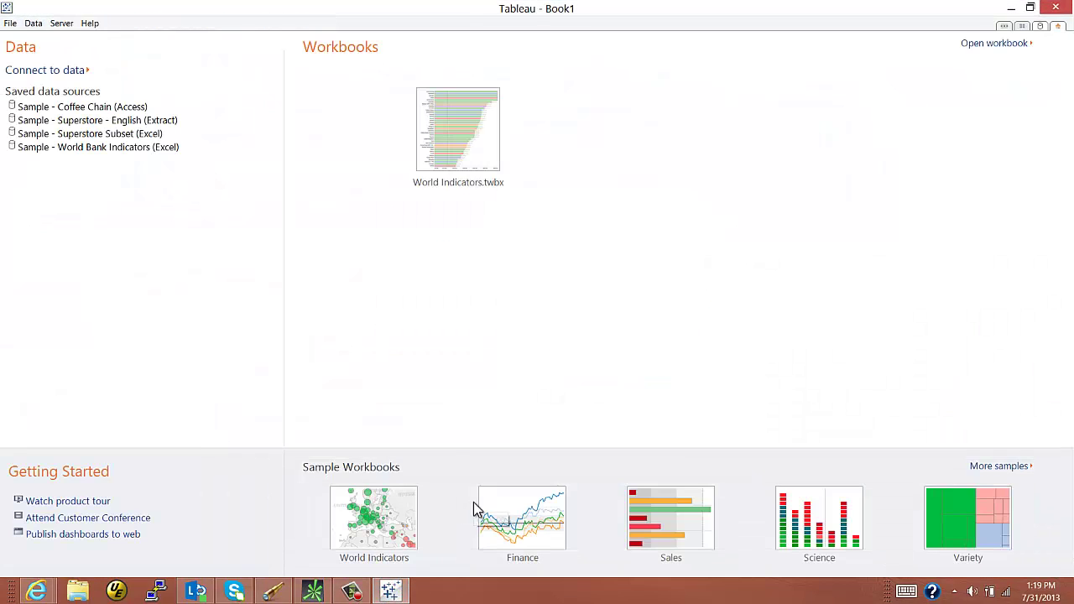
{"action": "left_click", "coordinate": [10, 23]}
{"action": "left_click", "coordinate": [25, 36]}
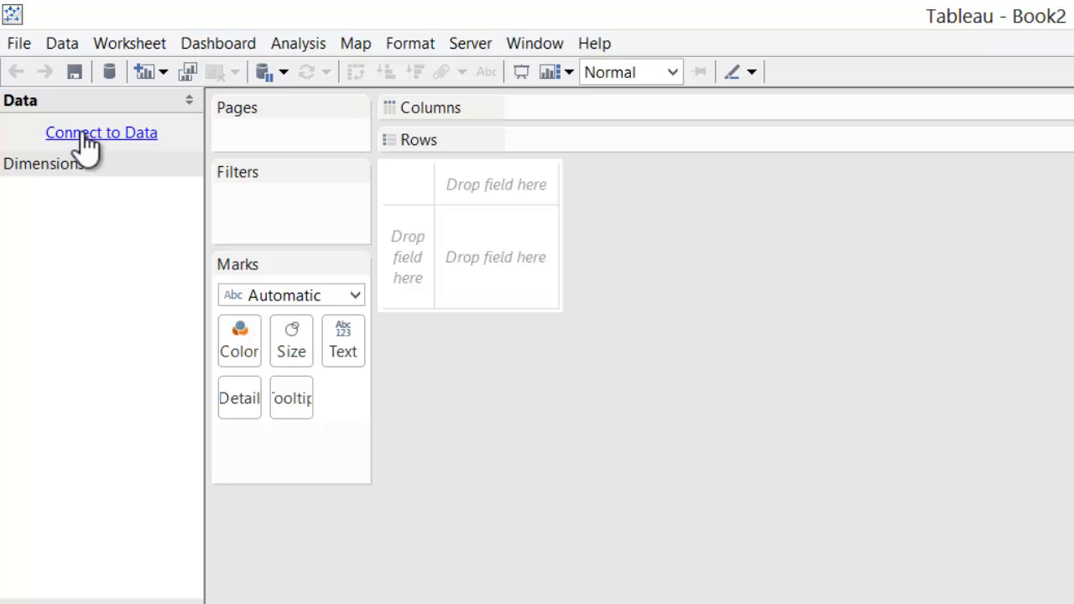
Choose Microsoft Analysis Services from the server data source list
{"action": "left_click", "coordinate": [85, 134]}
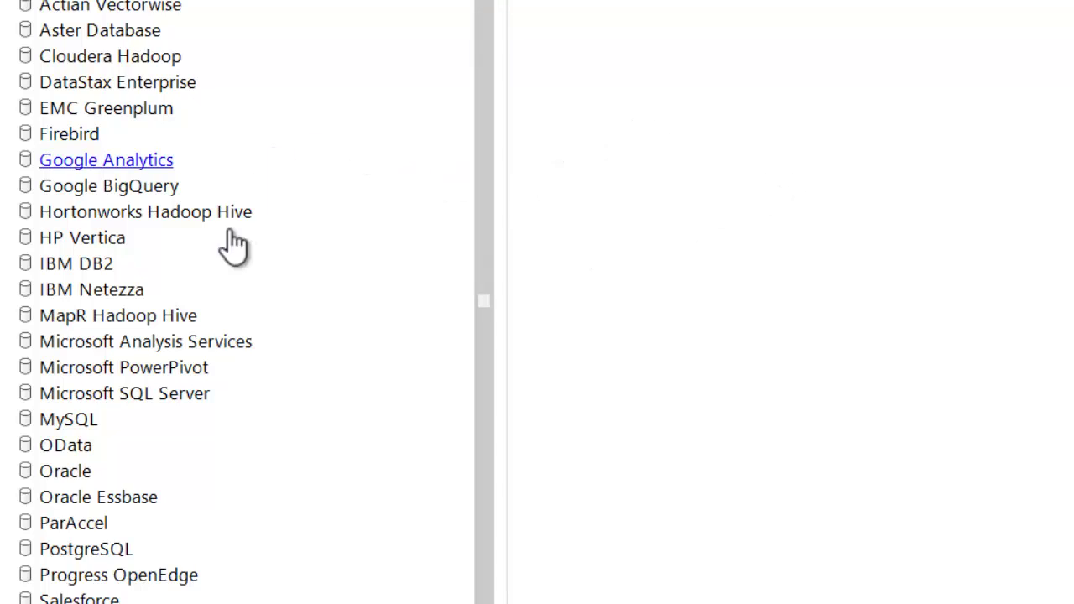
{"action": "left_click", "coordinate": [178, 342]}
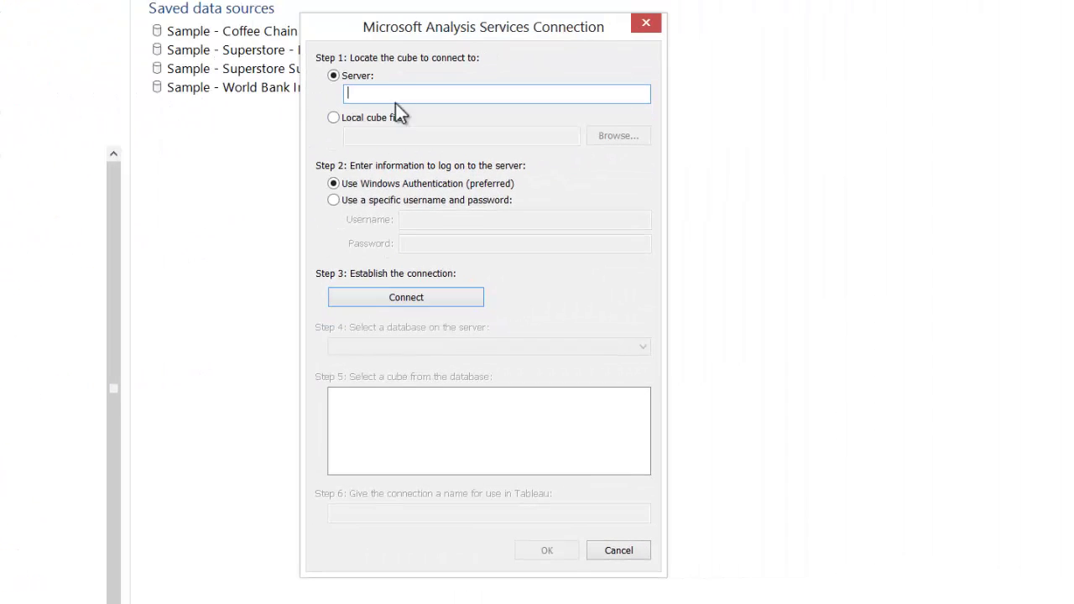
Connect to server devsql7.intranet.gsite.com\, database GadgetAS, and the Gadget cube
{"action": "left_click", "coordinate": [396, 97]}
{"action": "type", "text": "devsql7.intranet.gsite.com\\md"}
{"action": "left_click", "coordinate": [388, 298]}
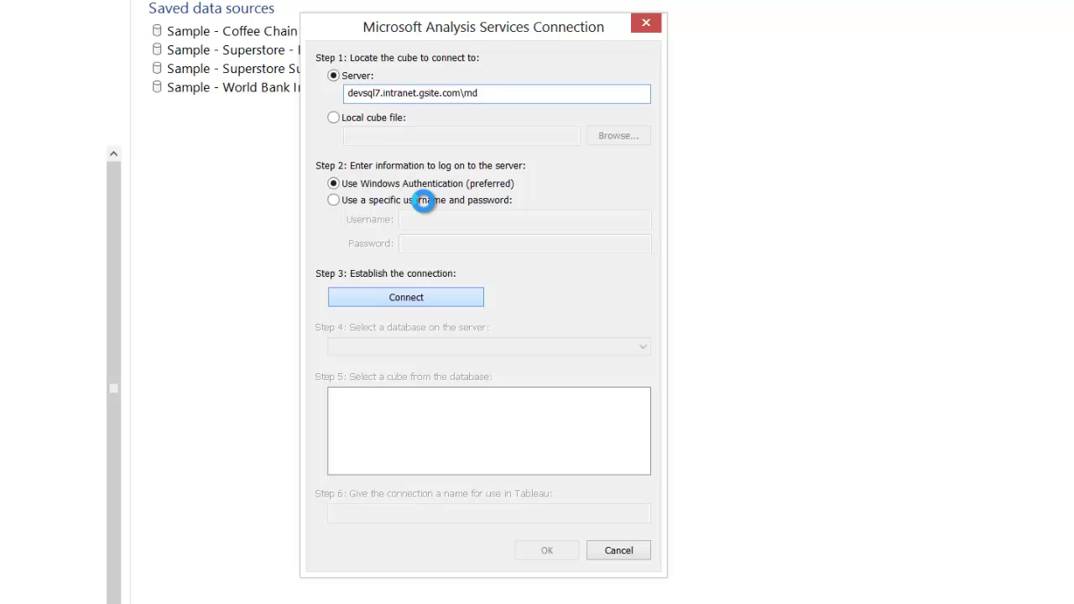
{"action": "left_click", "coordinate": [452, 343]}
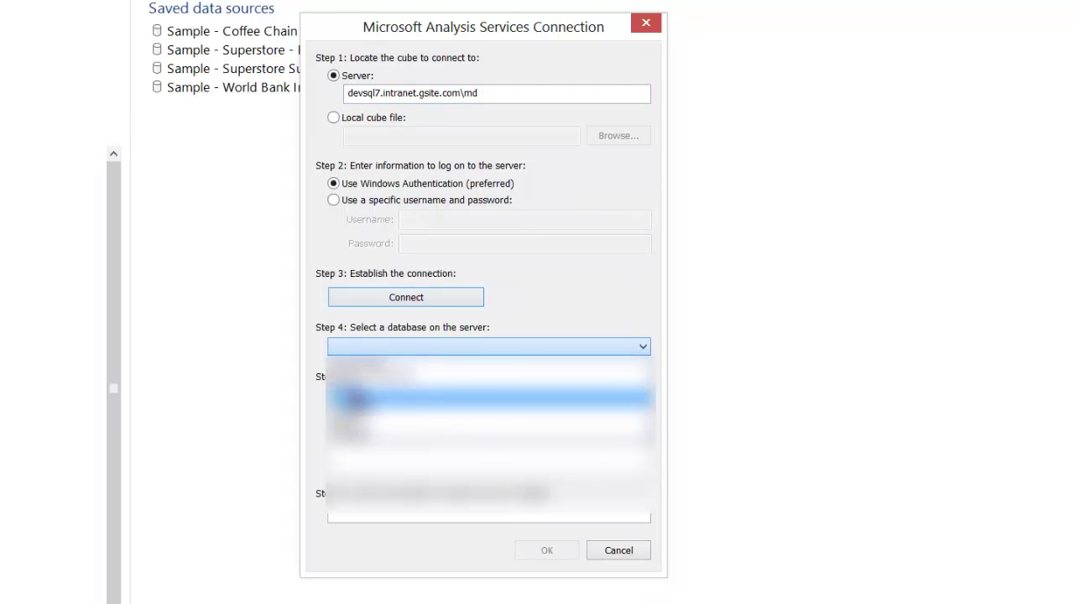
{"action": "left_click", "coordinate": [352, 398]}
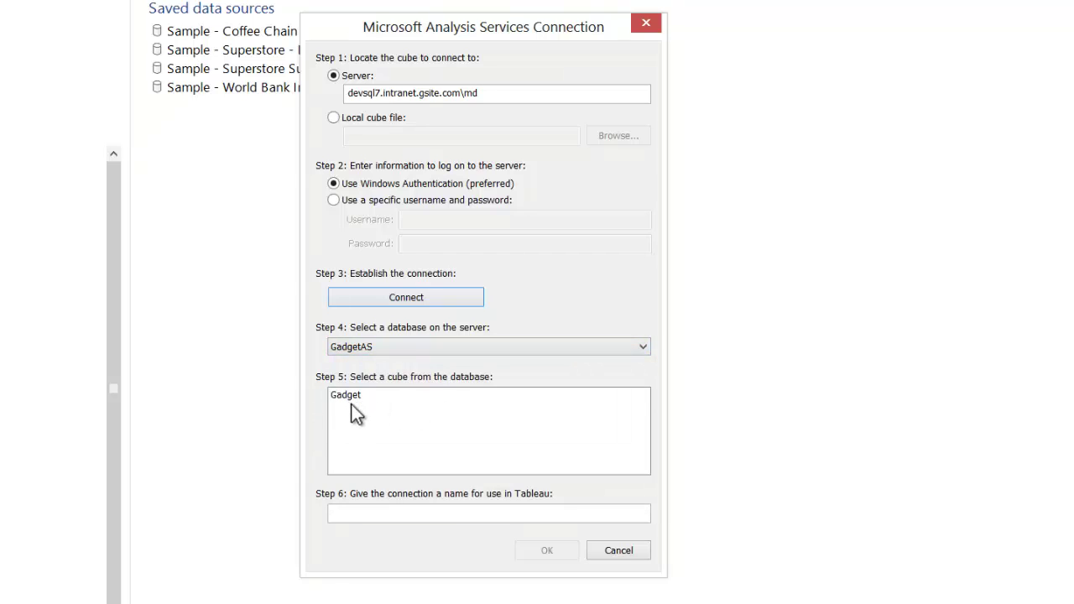
{"action": "left_click", "coordinate": [346, 395]}
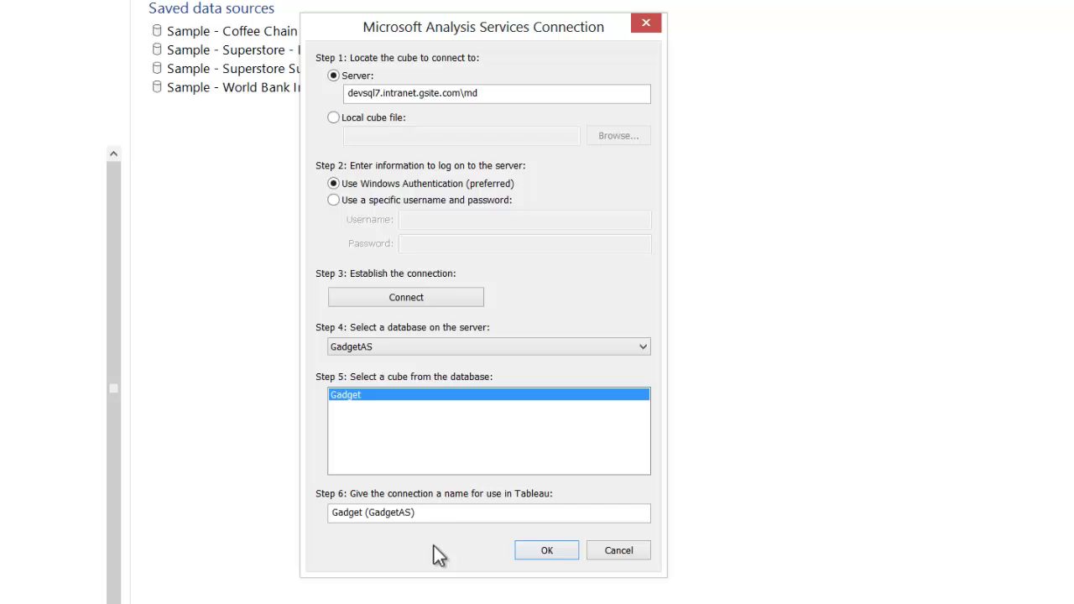
{"action": "left_click", "coordinate": [550, 544]}
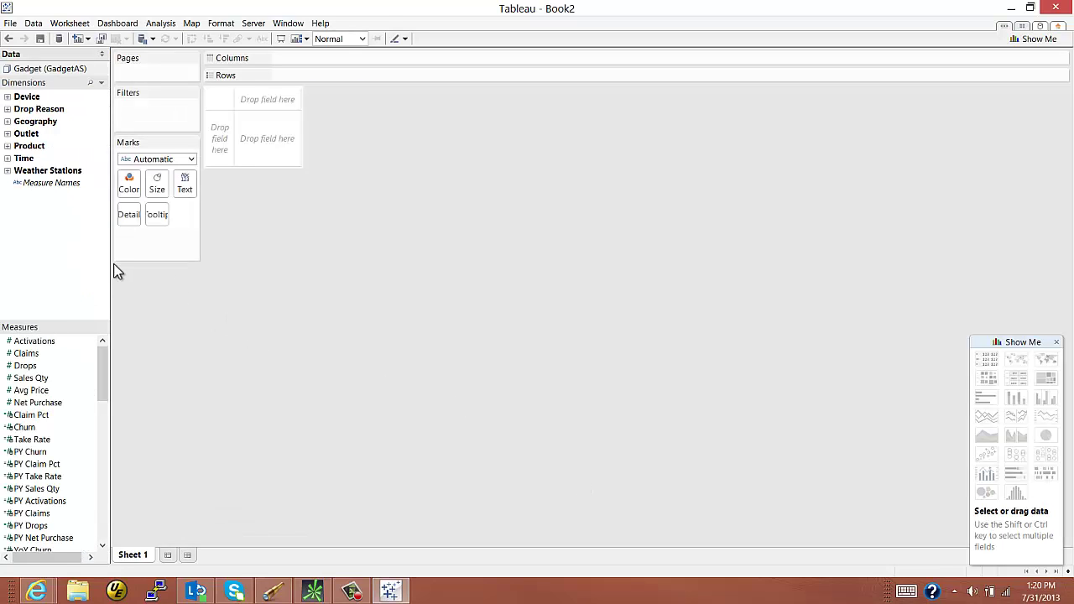
Widen the Data pane and scroll the Measures list so field names show fully
{"action": "left_click_drag", "start_coordinate": [110, 272], "coordinate": [203, 367]}
{"action": "left_click_drag", "start_coordinate": [176, 471], "coordinate": [185, 360]}
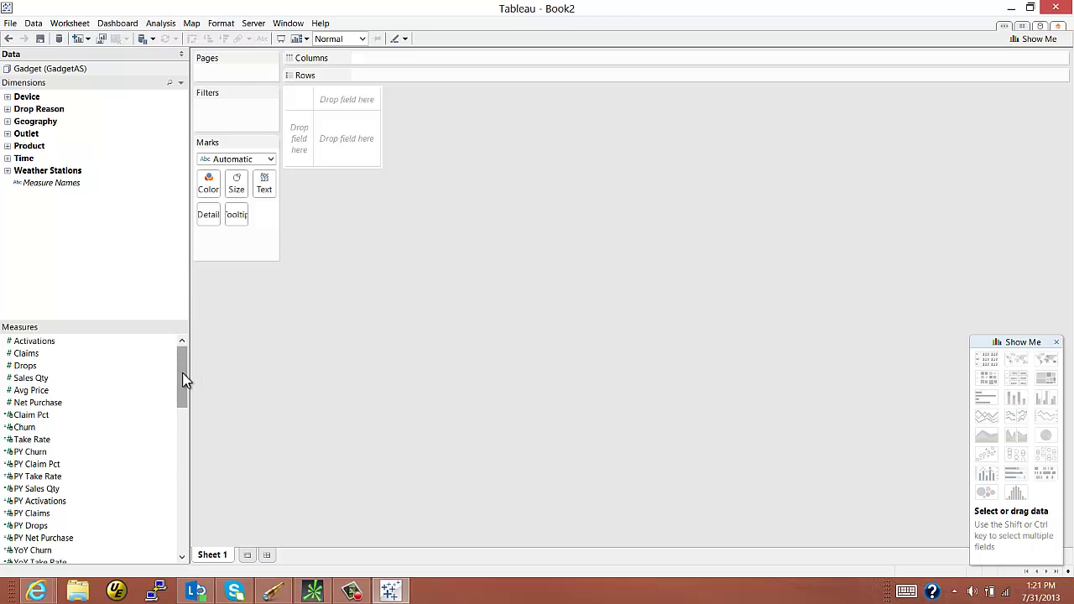
{"action": "mouse_move", "coordinate": [183, 380]}
{"action": "left_mouse_down"}
{"action": "mouse_move", "coordinate": [169, 489]}
{"action": "mouse_move", "coordinate": [171, 381]}
{"action": "left_mouse_up"}
Put Sales Qty on Columns and Geography's Zip Code on Rows
{"action": "left_click_drag", "start_coordinate": [39, 378], "coordinate": [69, 386]}
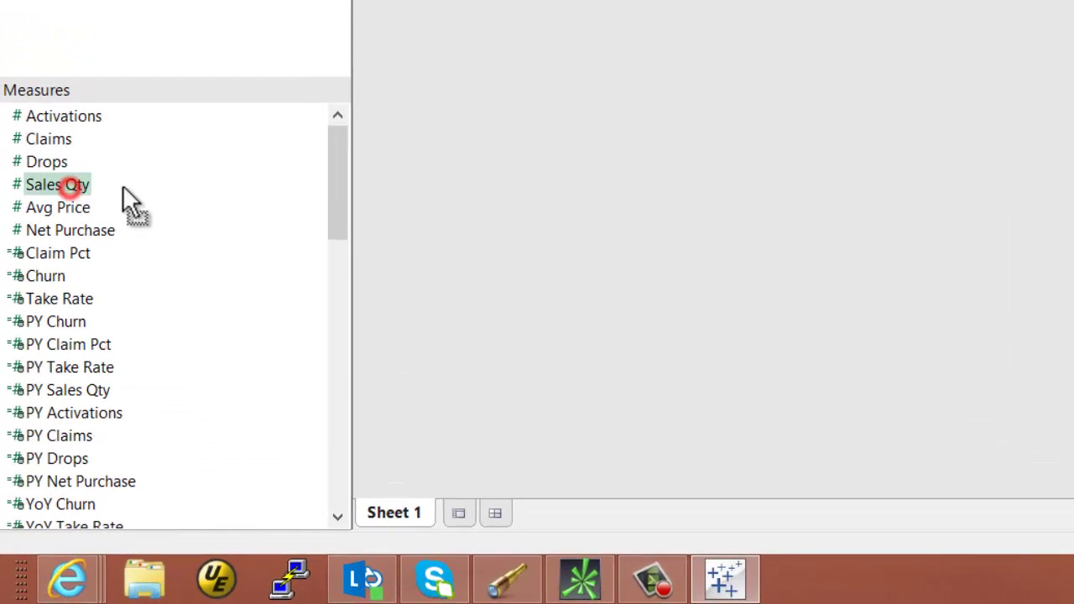
{"action": "left_click_drag", "start_coordinate": [126, 191], "coordinate": [446, 108]}
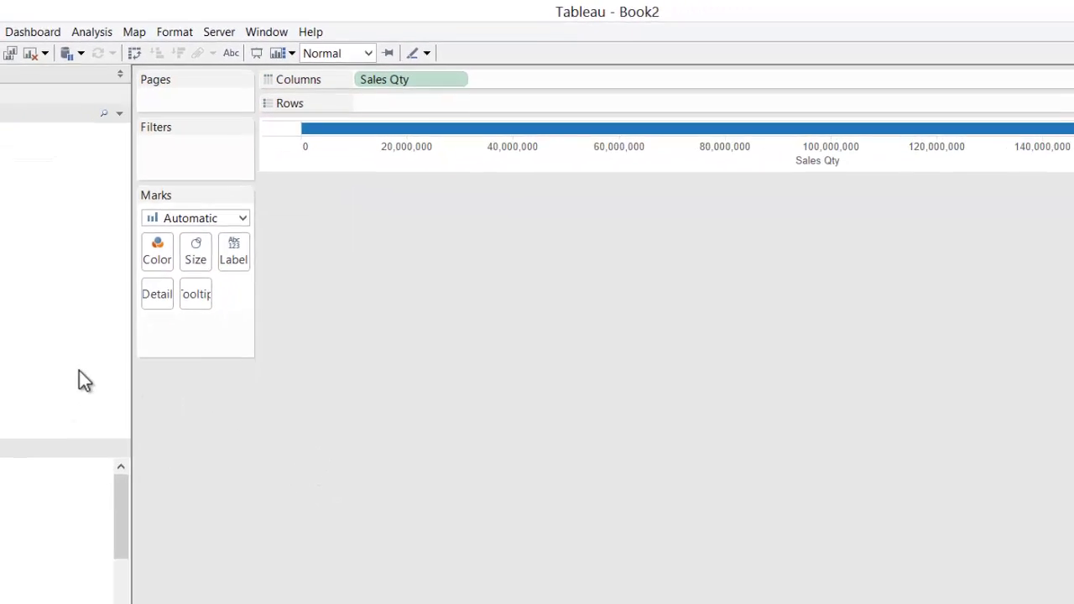
{"action": "left_click", "coordinate": [7, 121]}
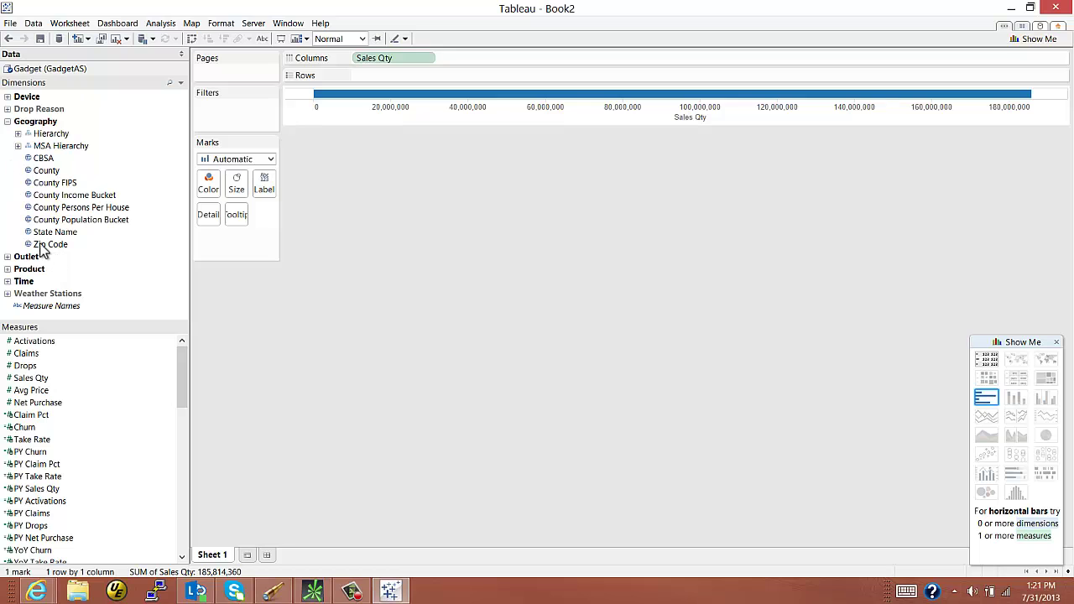
{"action": "left_click_drag", "start_coordinate": [49, 245], "coordinate": [384, 77]}
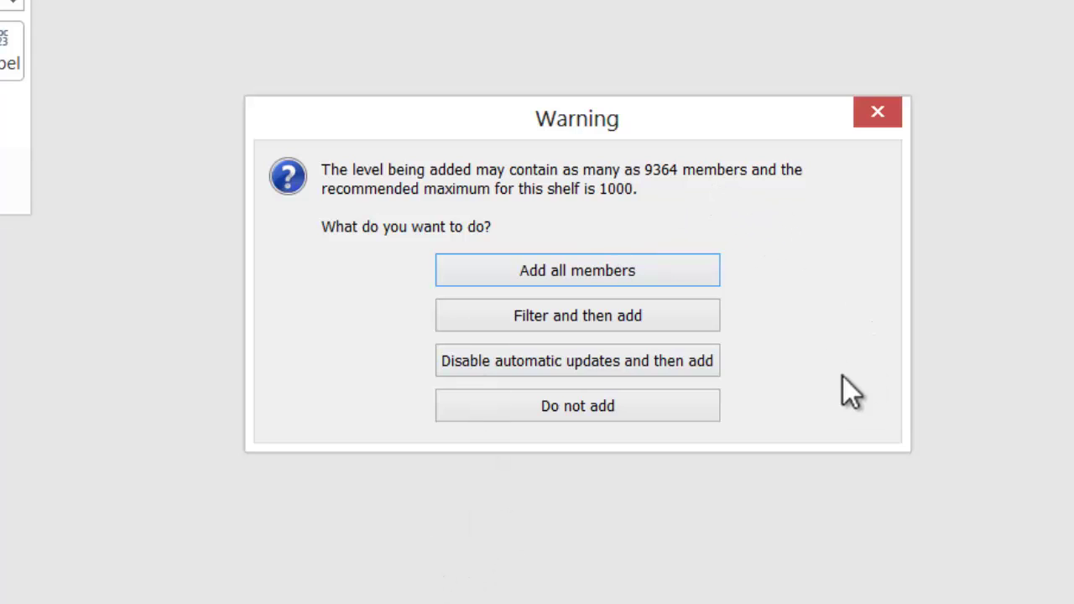
Add all 9364 Zip Code members from the warning dialog
{"action": "left_click", "coordinate": [519, 267]}
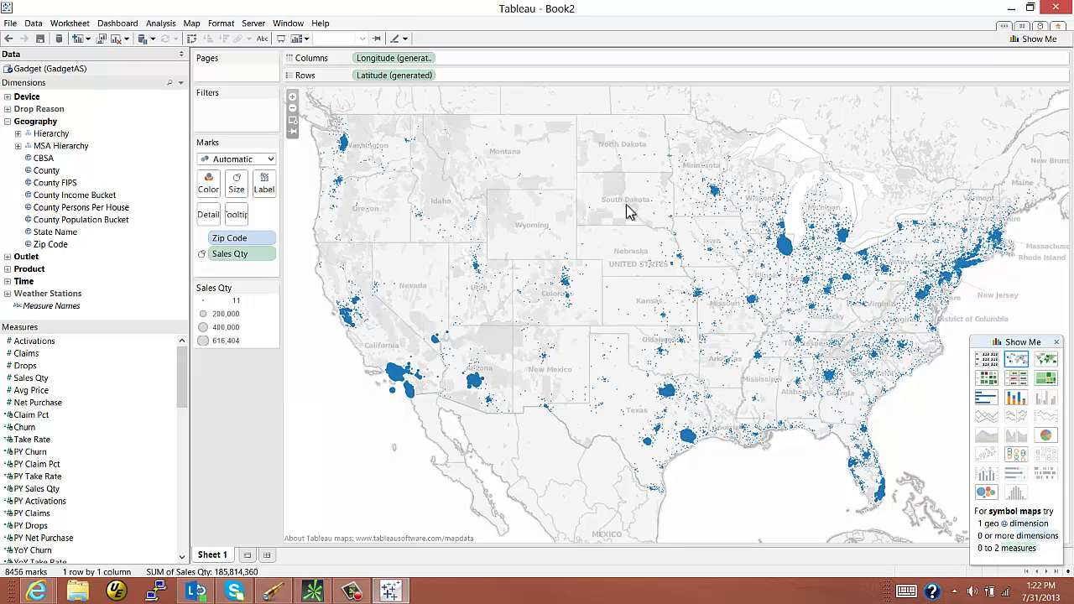
Zoom the map into New England and New York with the area-zoom tool
{"action": "left_click", "coordinate": [293, 123]}
{"action": "mouse_move", "coordinate": [982, 228]}
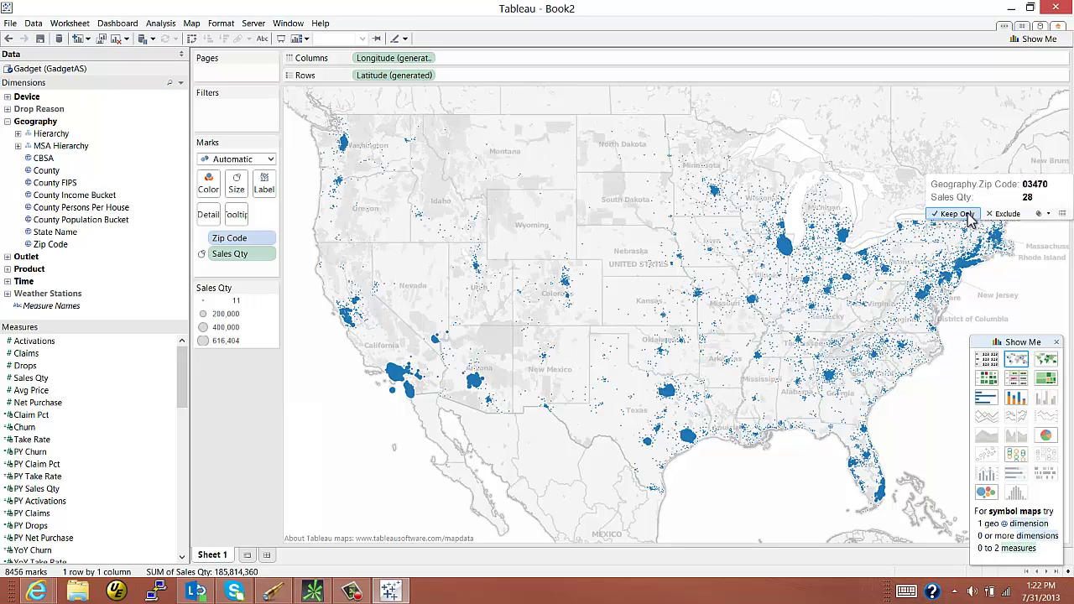
{"action": "left_click_drag", "start_coordinate": [973, 269], "coordinate": [1040, 208]}
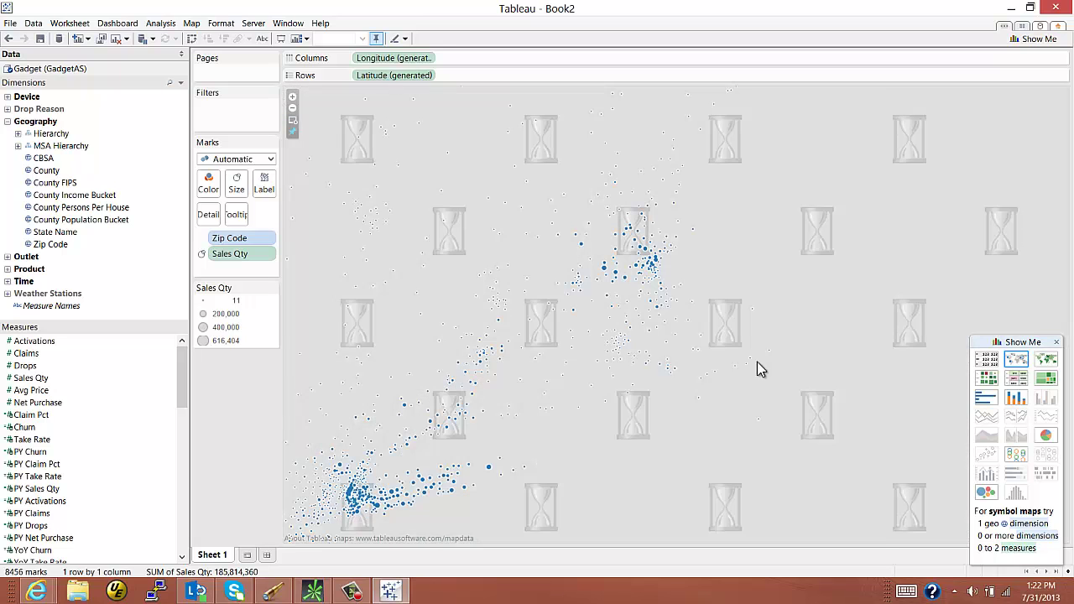
Enlarge the Sales Qty circles using the Marks card Size slider
{"action": "left_click", "coordinate": [237, 186]}
{"action": "left_click_drag", "start_coordinate": [261, 216], "coordinate": [300, 218]}
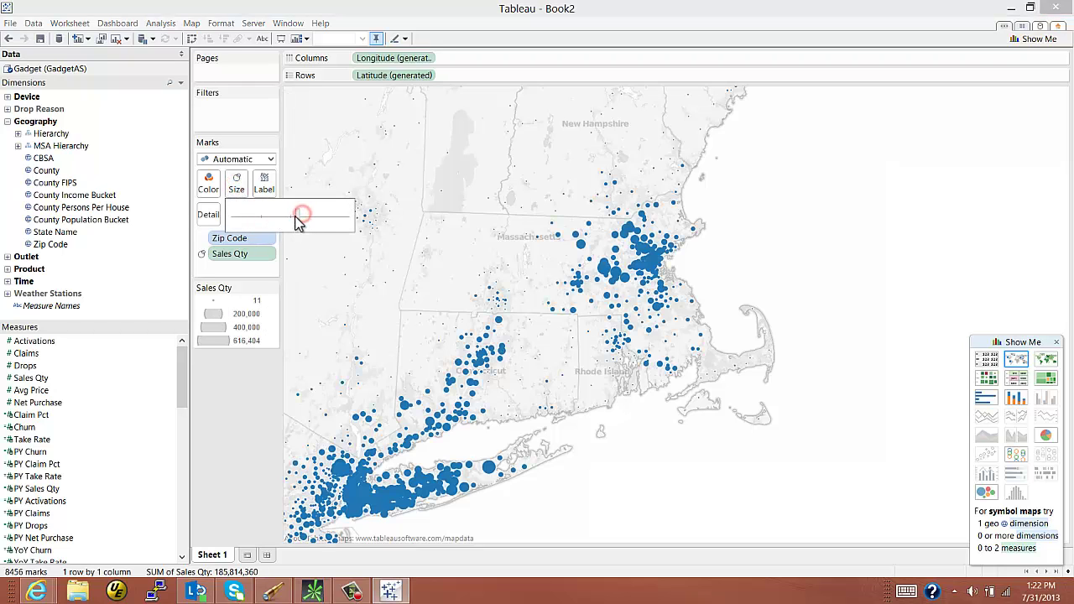
{"action": "left_click", "coordinate": [235, 400]}
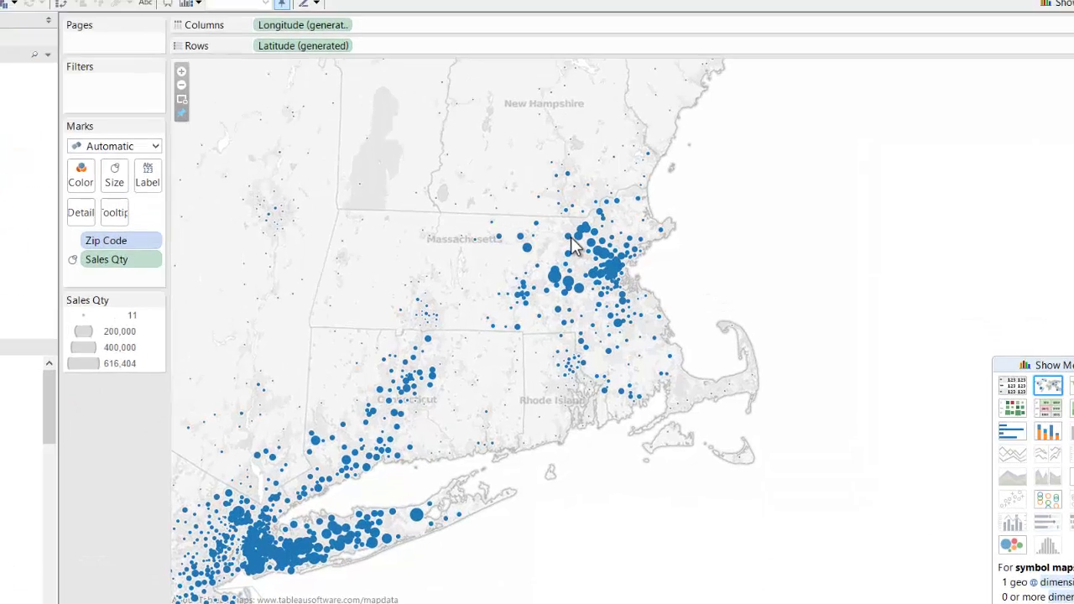
{"action": "mouse_move", "coordinate": [624, 232]}
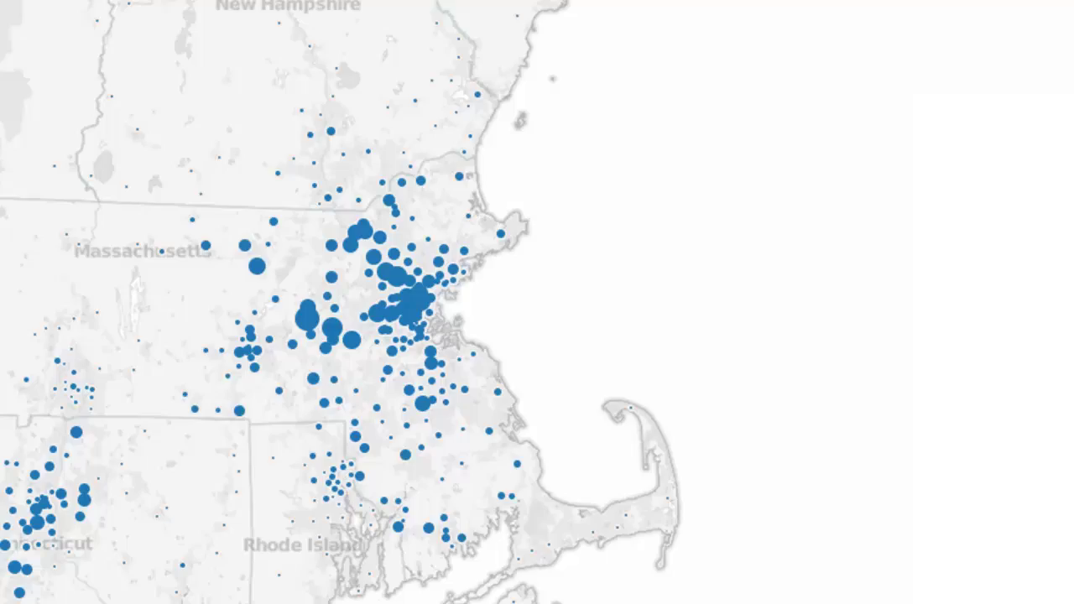
Turn on US Metro Labels (CBSA) and US Metro Boundaries (CBSA) in Map Options
{"action": "left_click", "coordinate": [206, 404]}
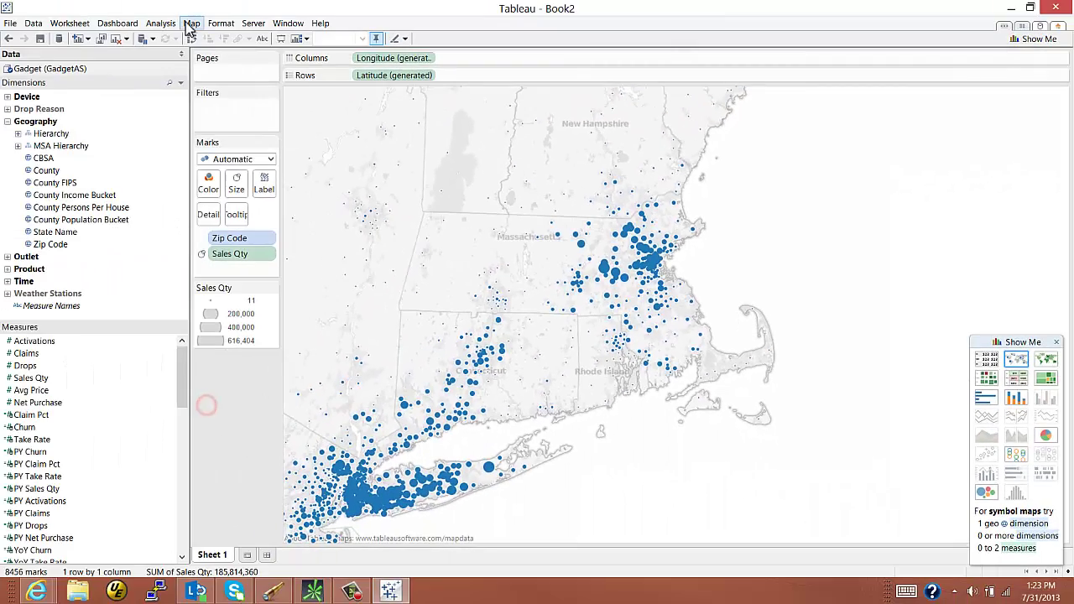
{"action": "left_click", "coordinate": [191, 24]}
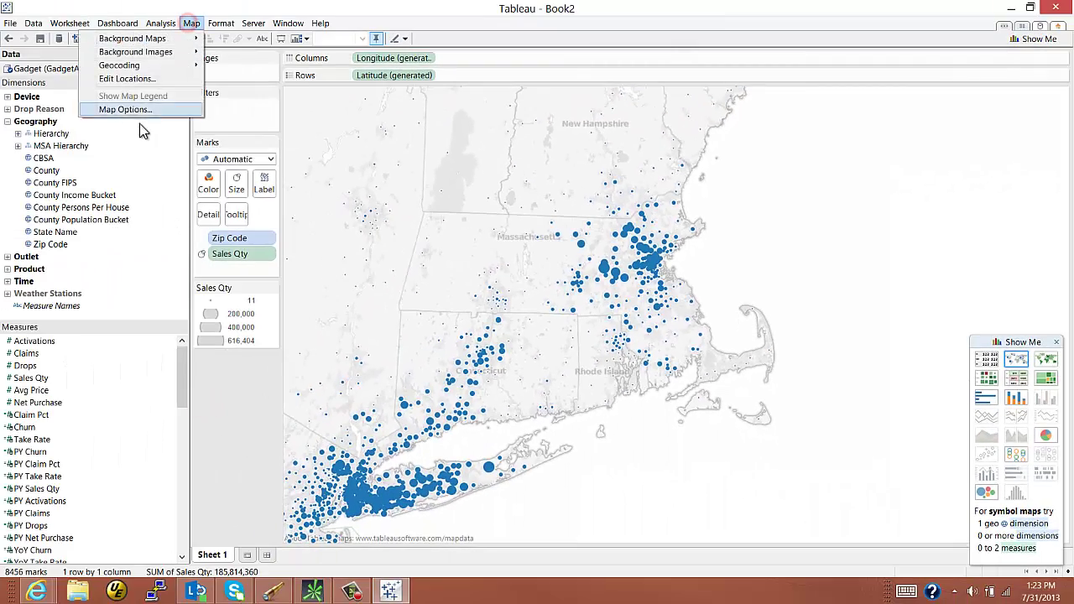
{"action": "left_click", "coordinate": [133, 109]}
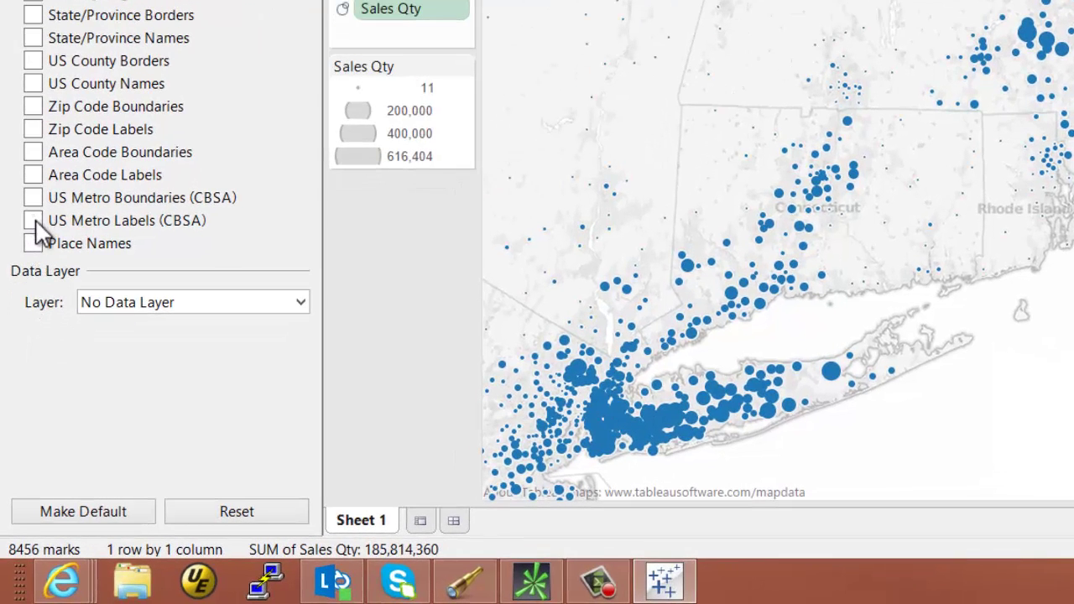
{"action": "left_click", "coordinate": [33, 219]}
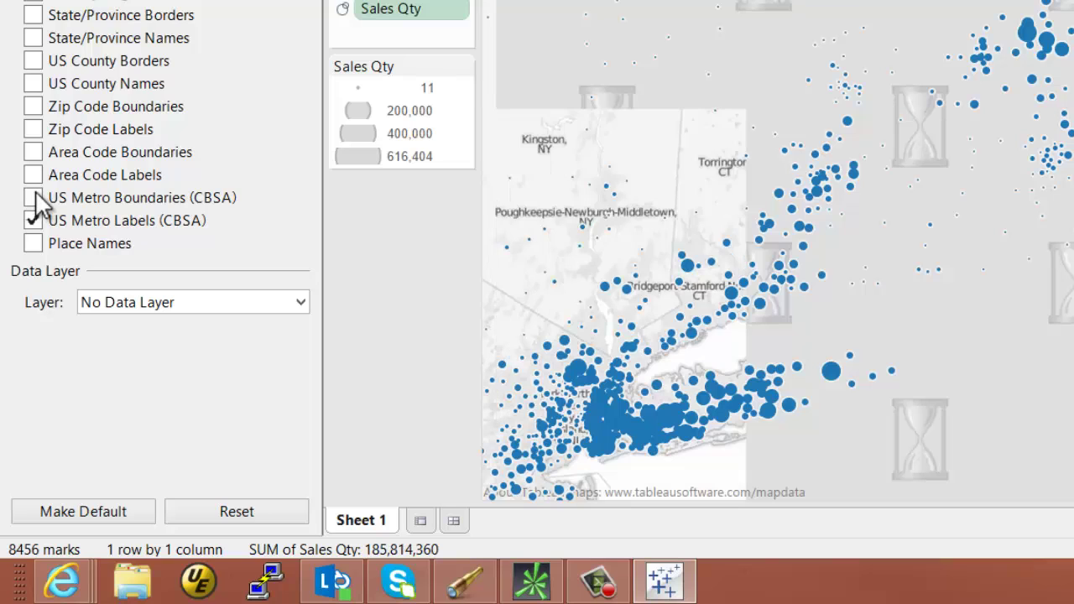
{"action": "left_click", "coordinate": [34, 195]}
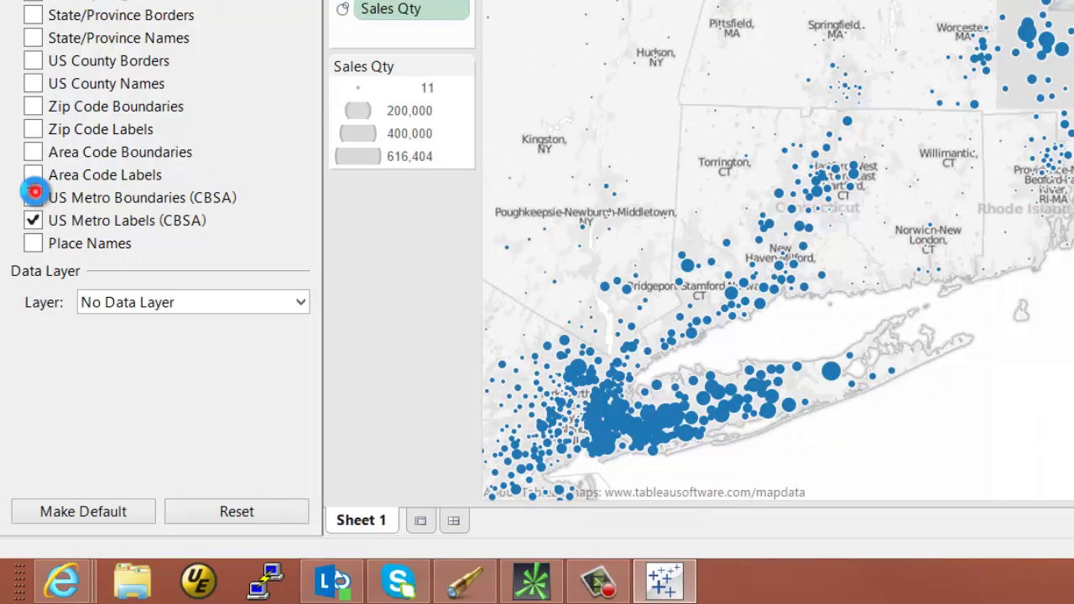